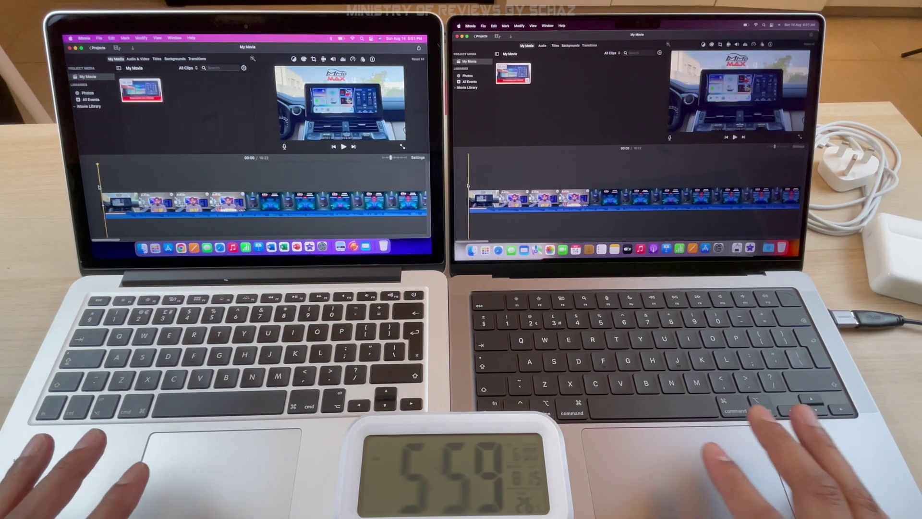
Share My Movie as a File on both laptops, saving both to Documents simultaneously
click(505, 167)
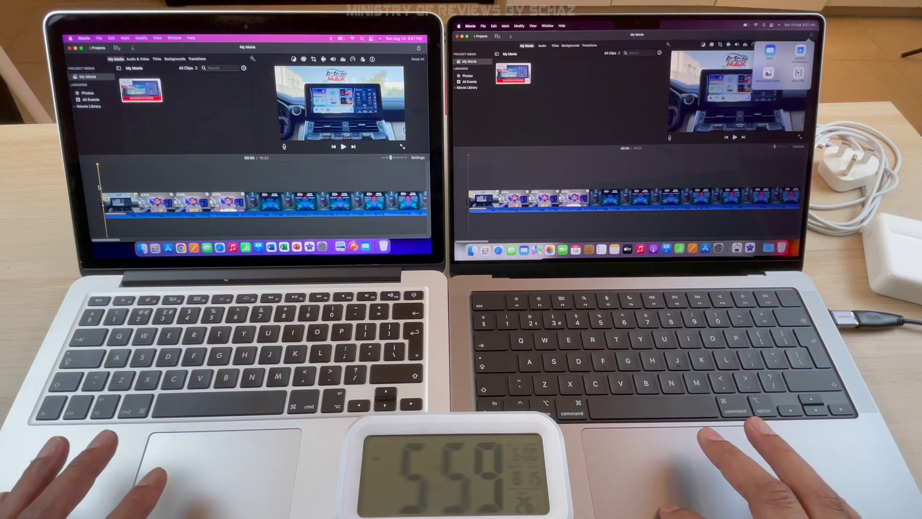
click(768, 72)
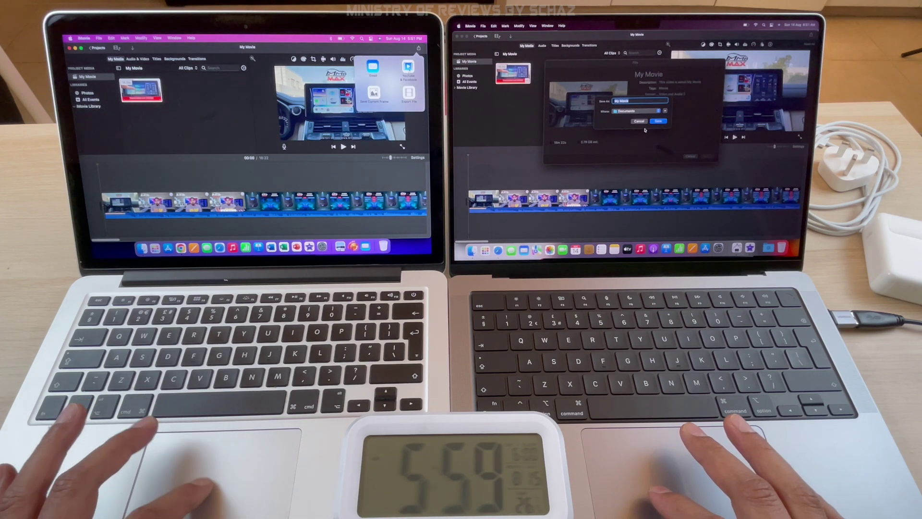
click(409, 95)
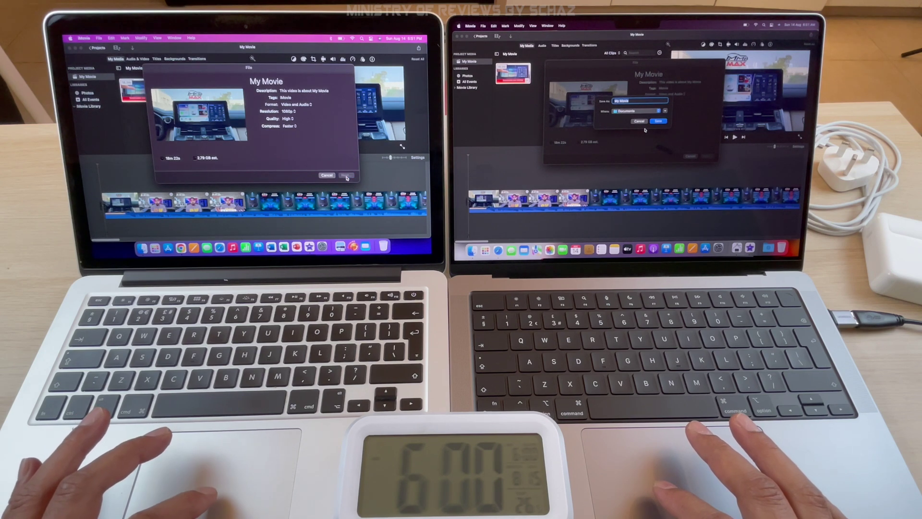
click(346, 177)
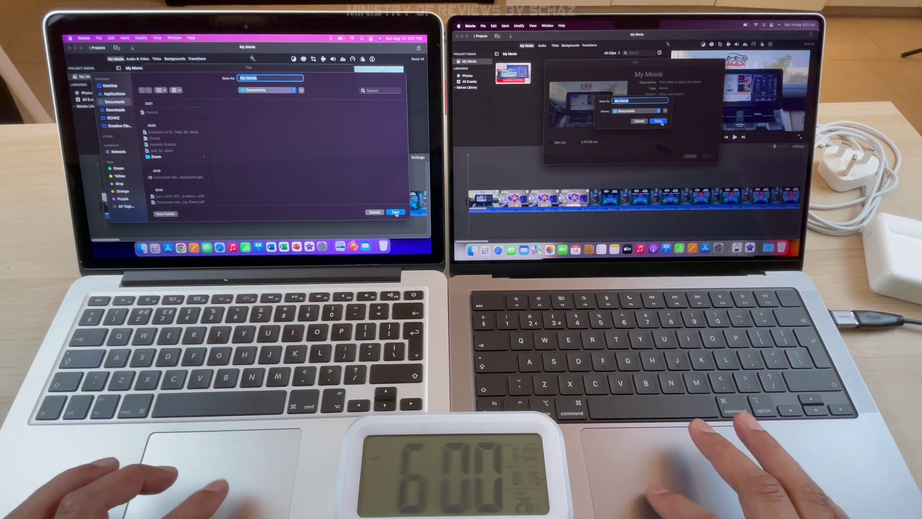
click(395, 213)
click(661, 122)
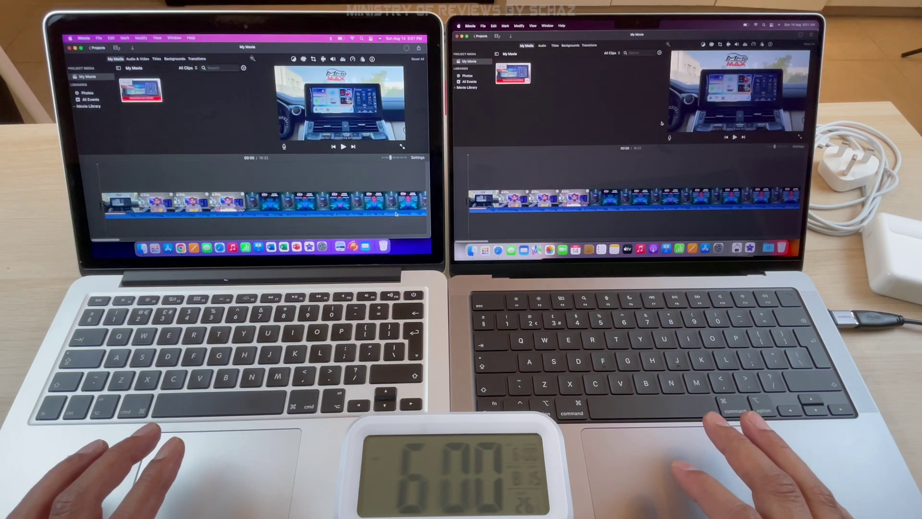